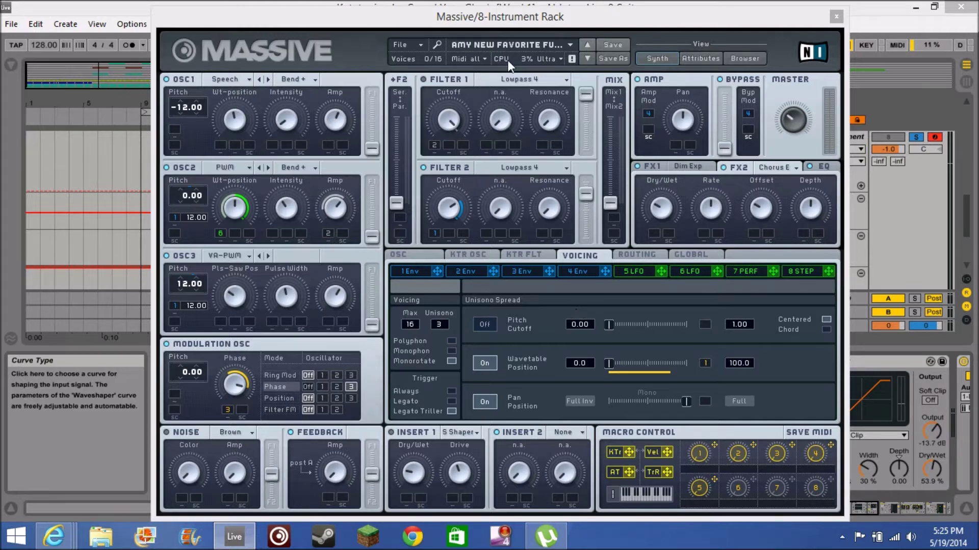
- Move the Massive window aside and close it to view the arrangement behind it
left_click(497, 29)
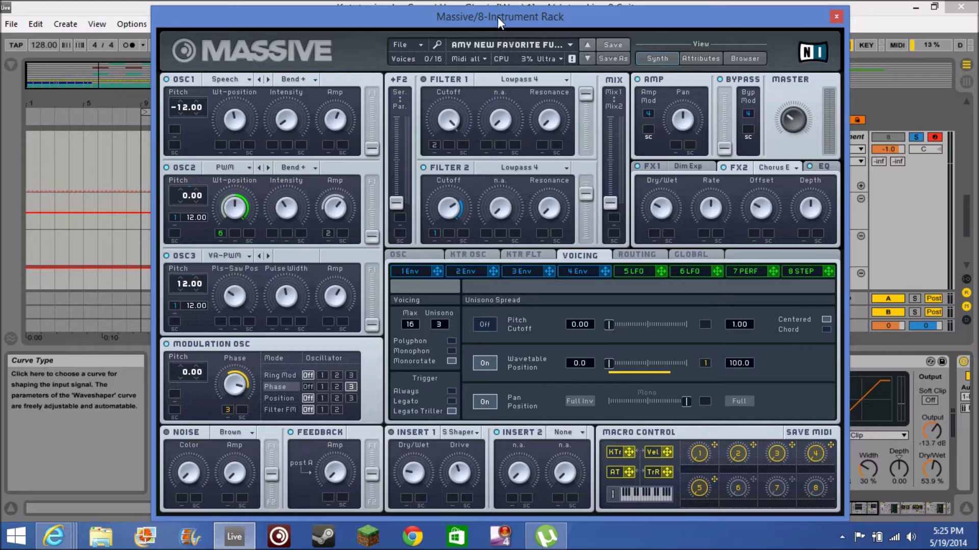
left_click_drag(494, 20, 439, 47)
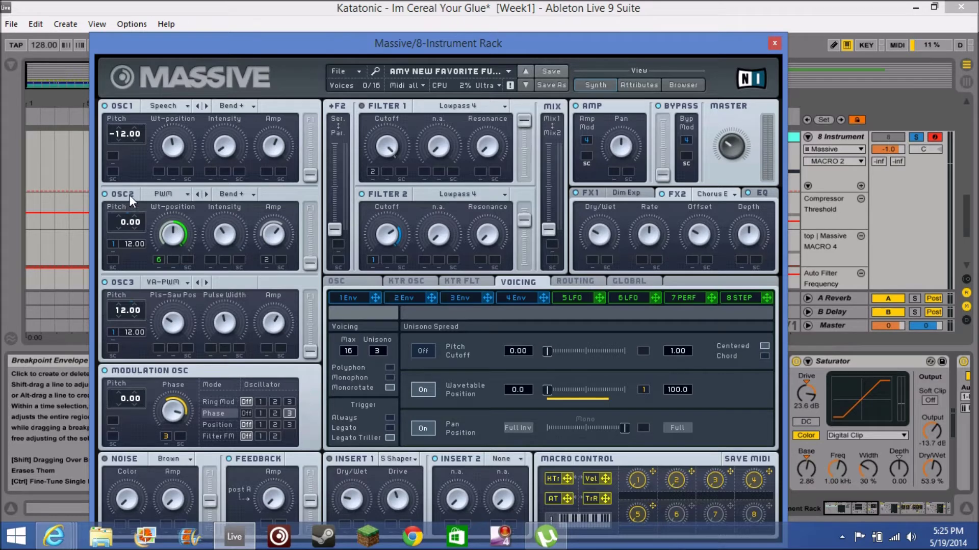
left_click_drag(762, 45, 742, 120)
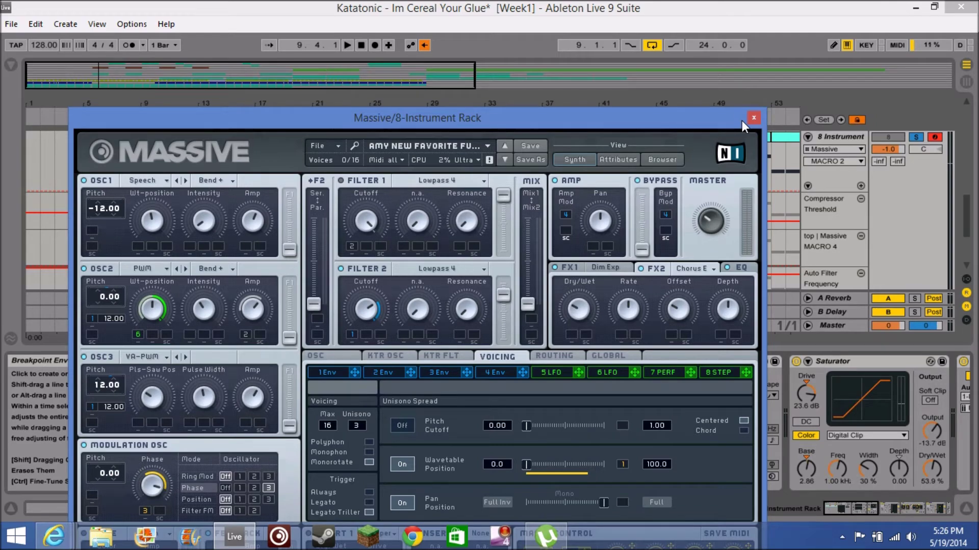
left_click(754, 118)
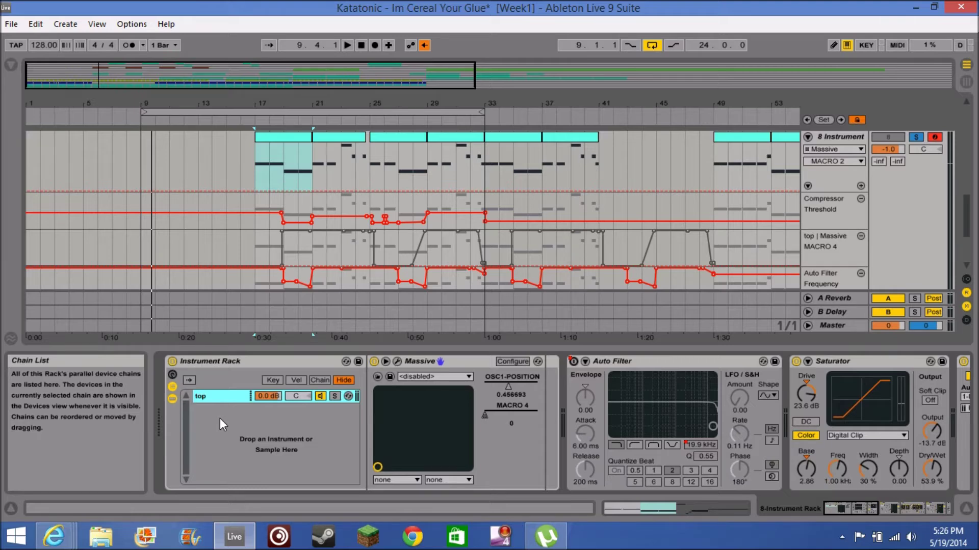
- Reopen the Massive editor on the 8 Instrument track and view its oscillator page and envelope 1 settings
left_click(398, 361)
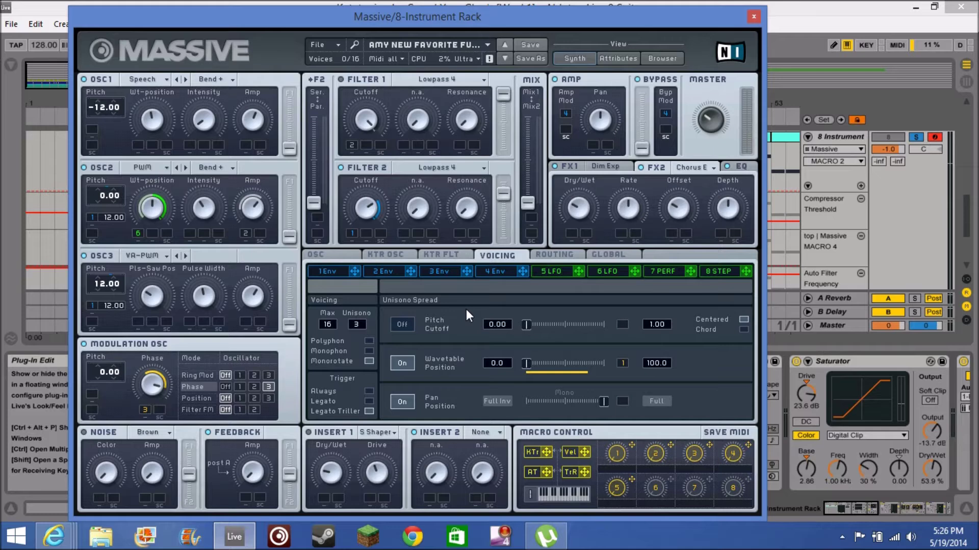
left_click(344, 255)
left_click(105, 168)
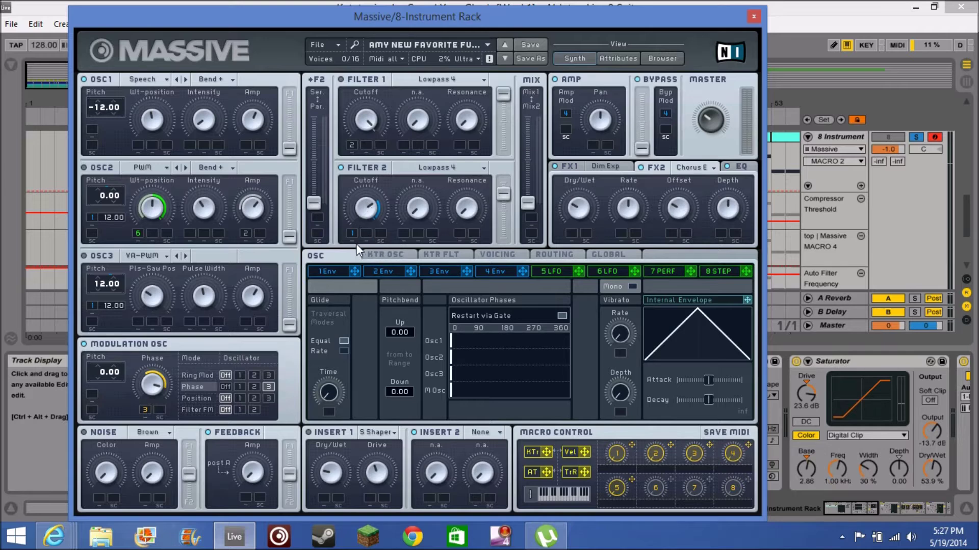
left_click(336, 274)
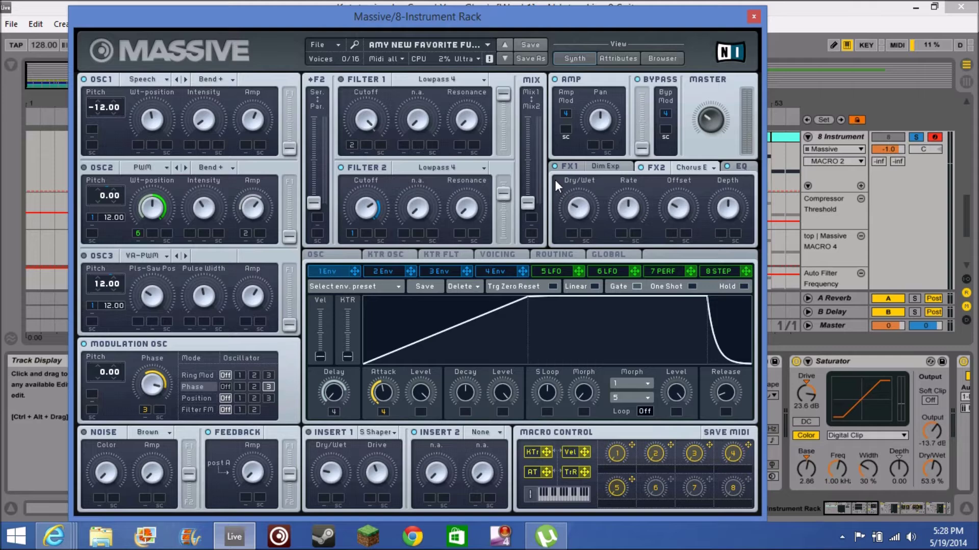
- Examine Massive's effect settings for FX1, FX2 and the EQ
left_click(622, 170)
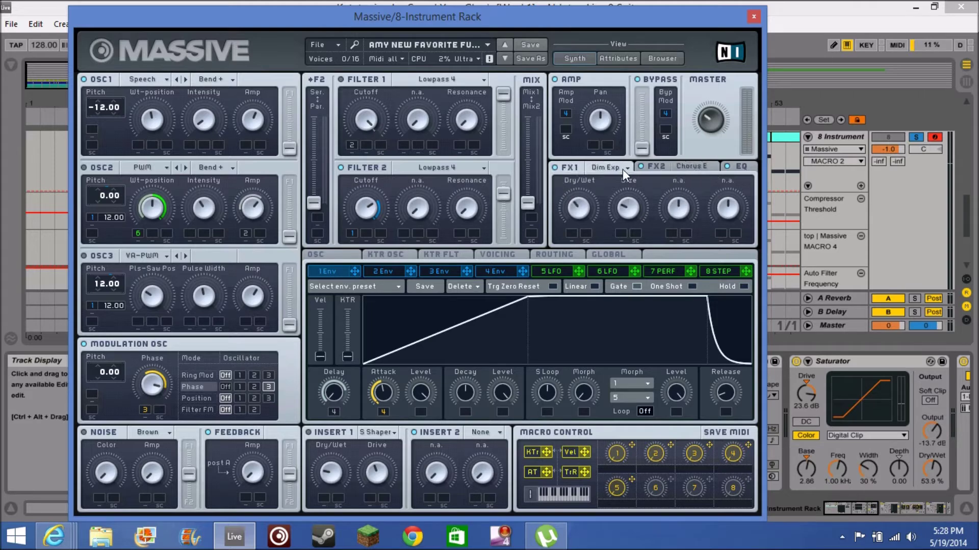
left_click(695, 166)
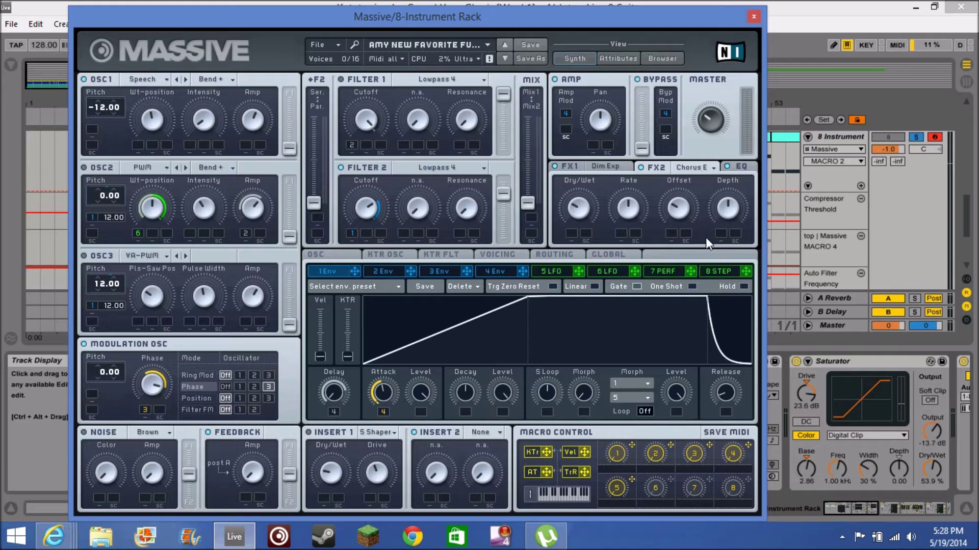
left_click(753, 164)
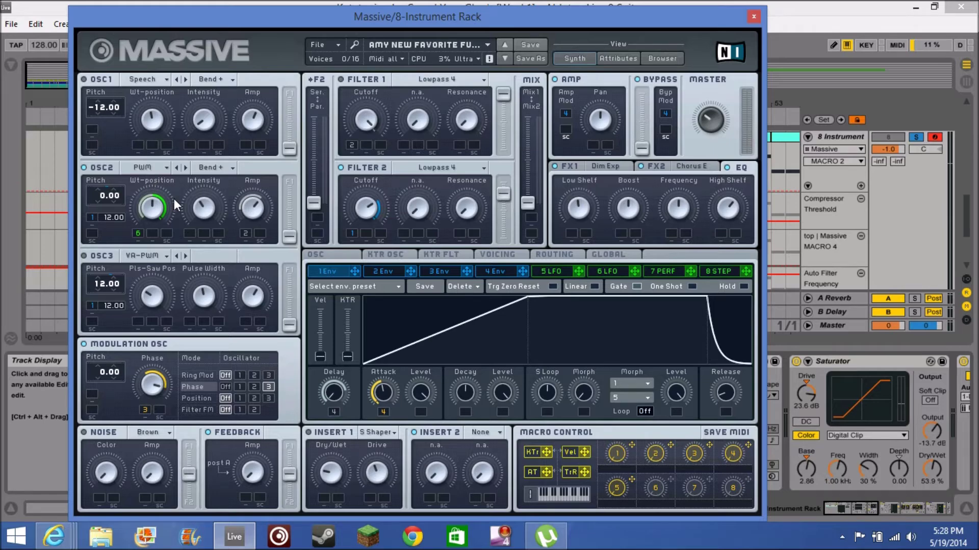
- View oscillator 2's wavetable choices without changing them, and bring up the LFO settings and macro 4
left_click(161, 168)
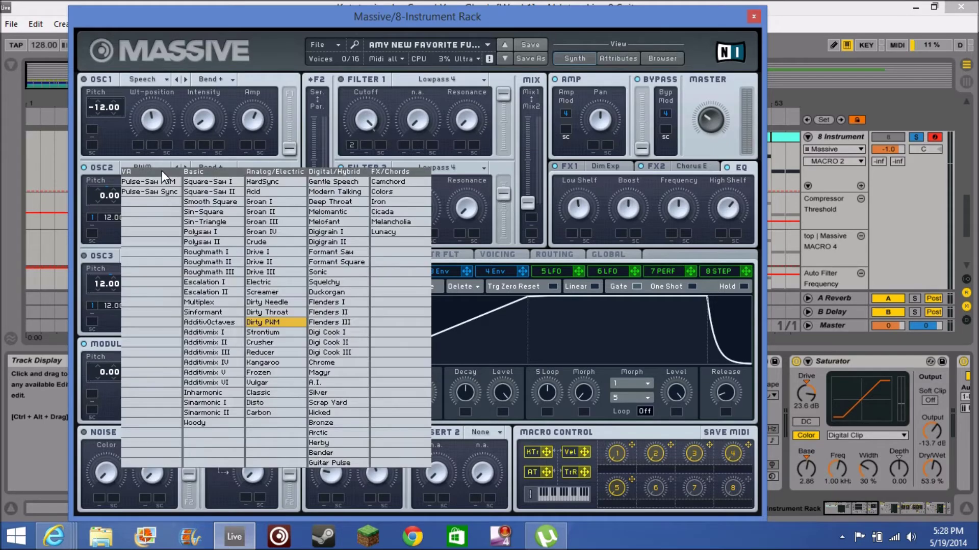
left_click(108, 238)
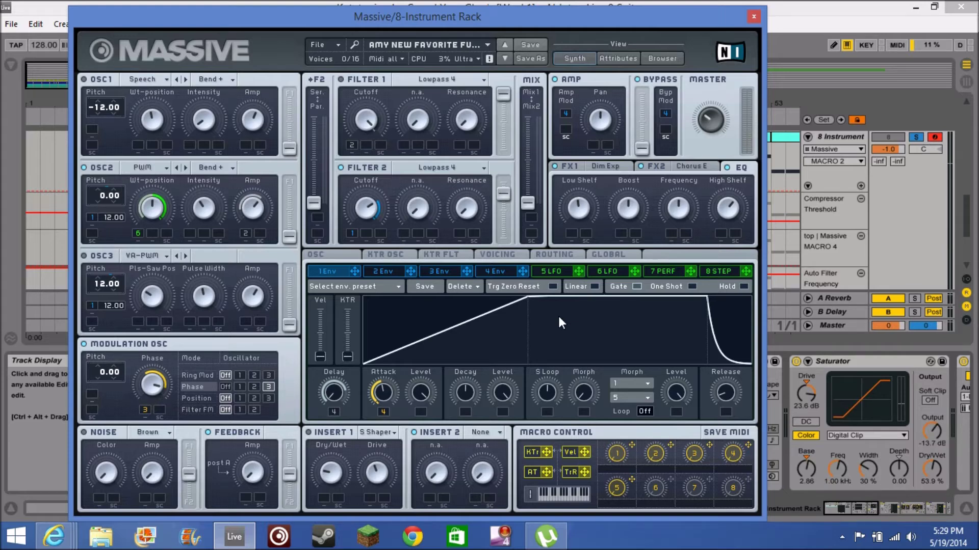
left_click(733, 455)
left_click(554, 269)
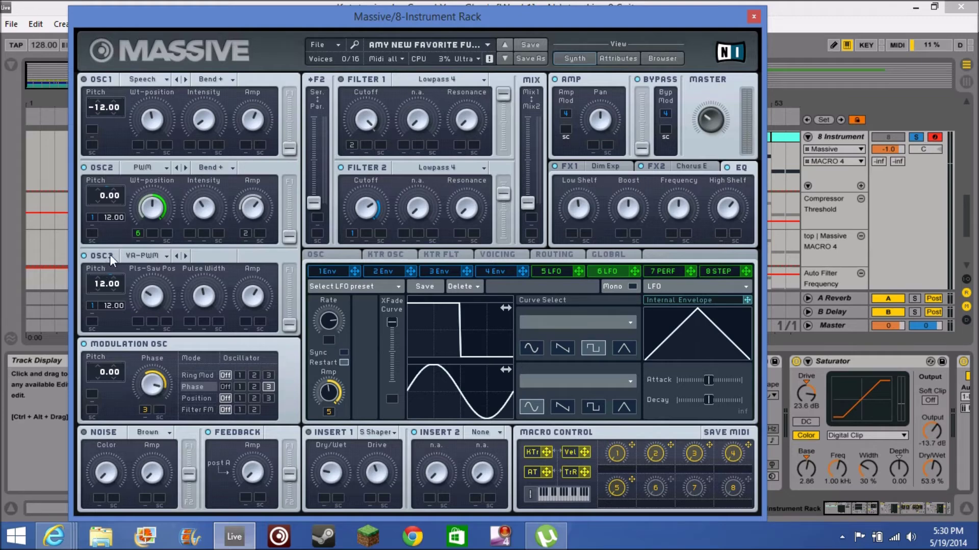
- Mute the LFO 6 modulation on oscillator 2's wavetable position, audition the sound without it, and unmute the modulation
right_click(138, 233)
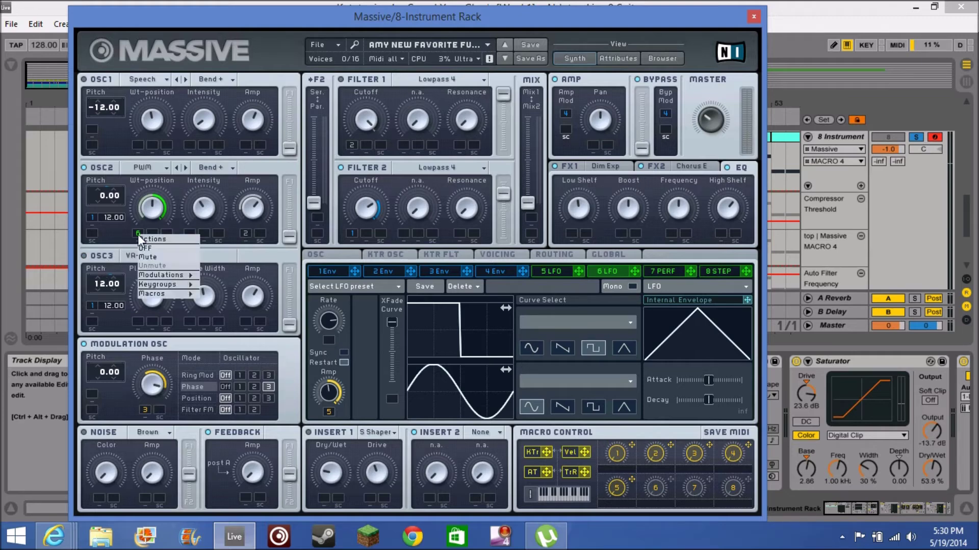
left_click(170, 258)
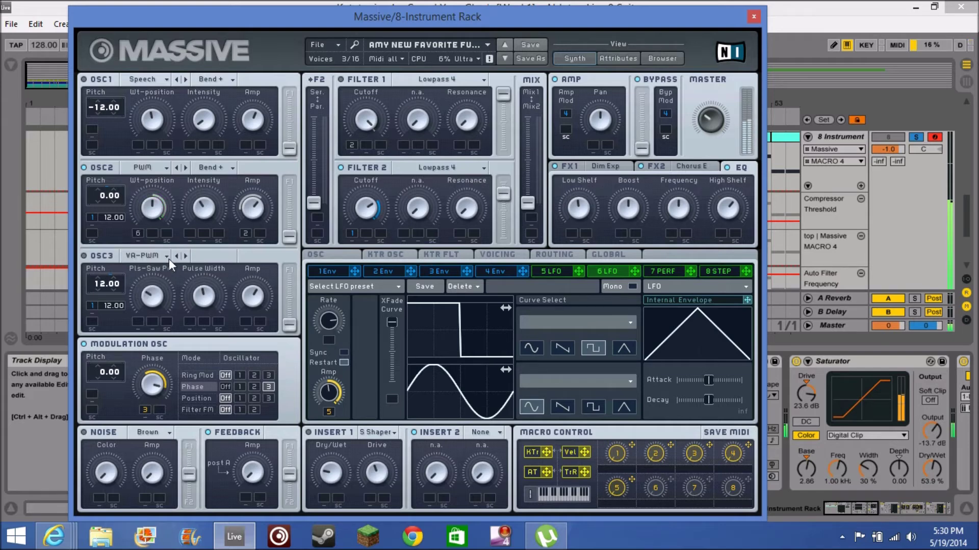
right_click(138, 235)
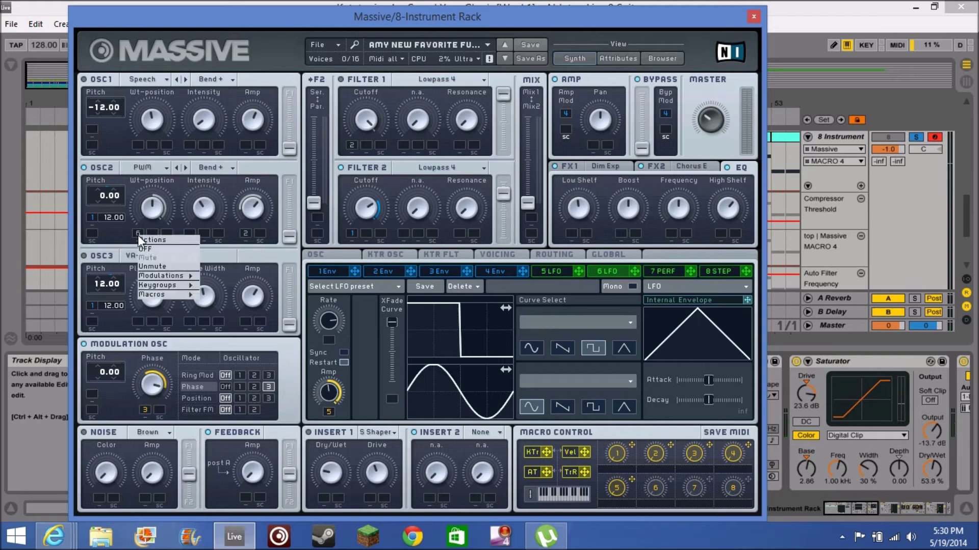
left_click(159, 267)
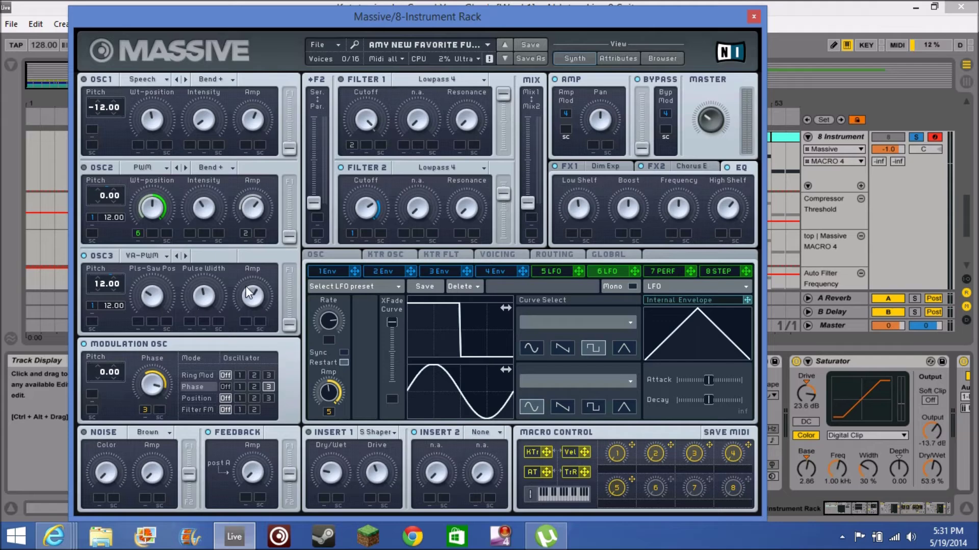
- View oscillator 3's wavetable choices and leave the list without changing the wavetable
left_click(160, 258)
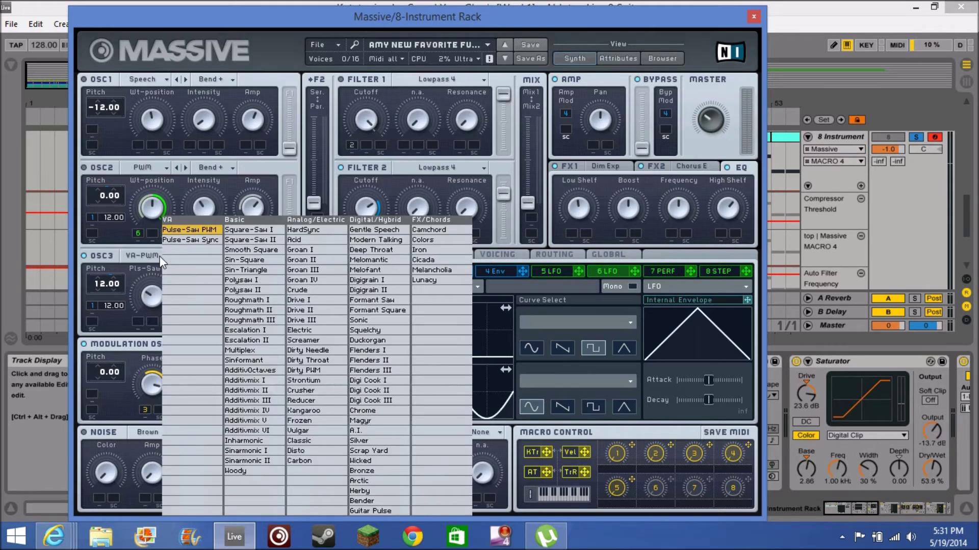
left_click(120, 321)
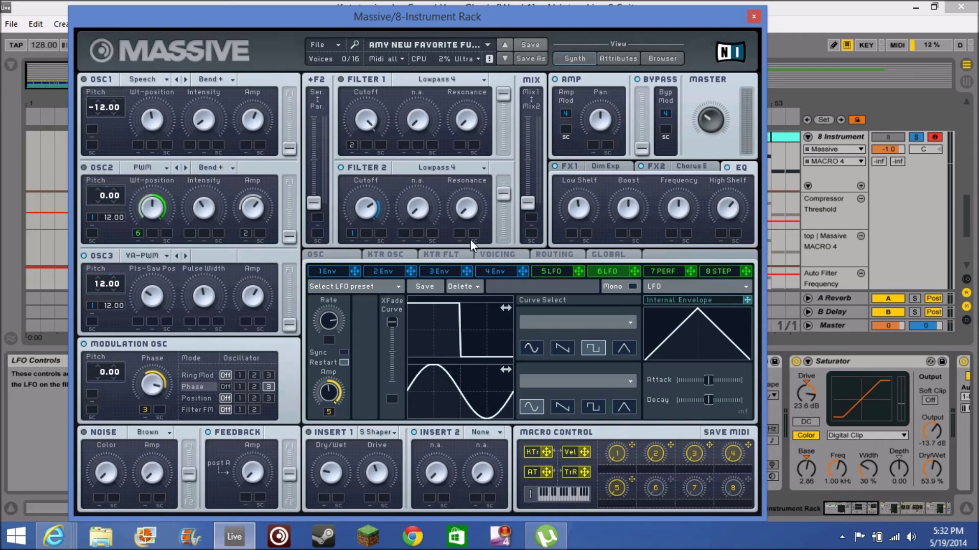
- Examine Massive's voicing settings and the modulator 7 performer curves
left_click(511, 259)
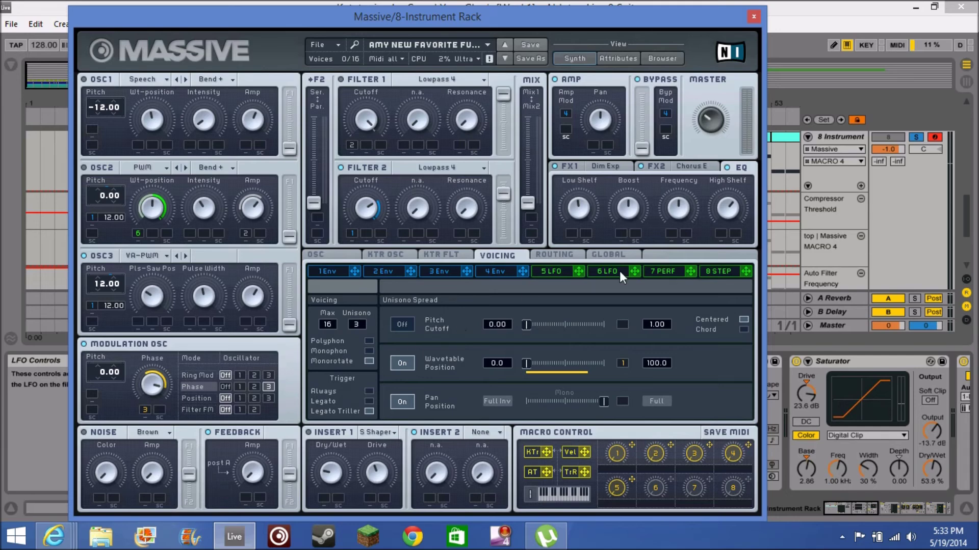
left_click(674, 271)
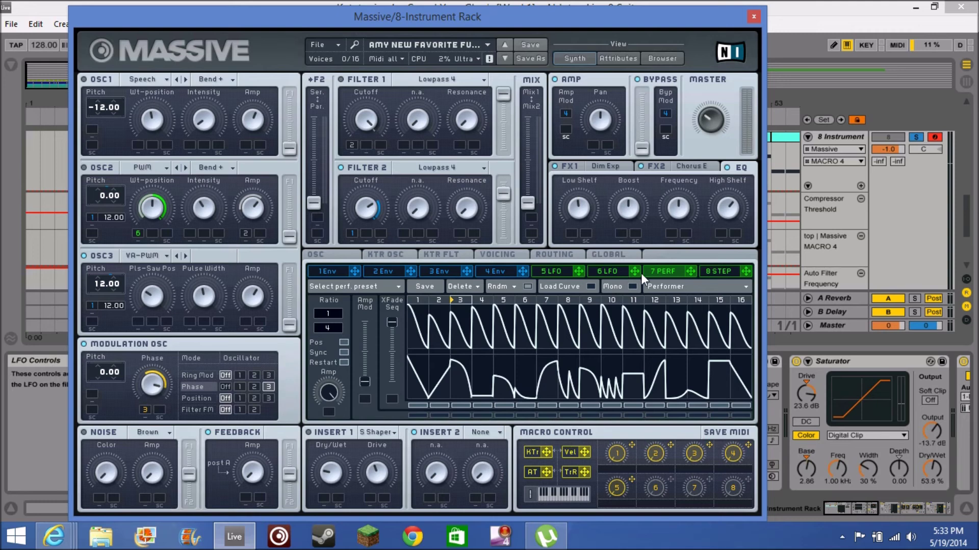
left_click(504, 254)
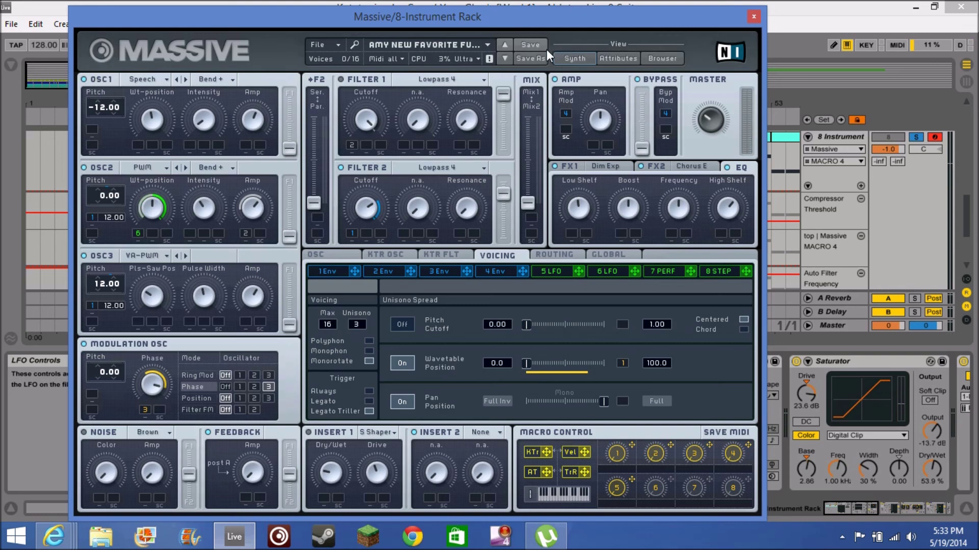
- Close the Massive window and re-enable the overridden automation in the arrangement
left_click(755, 17)
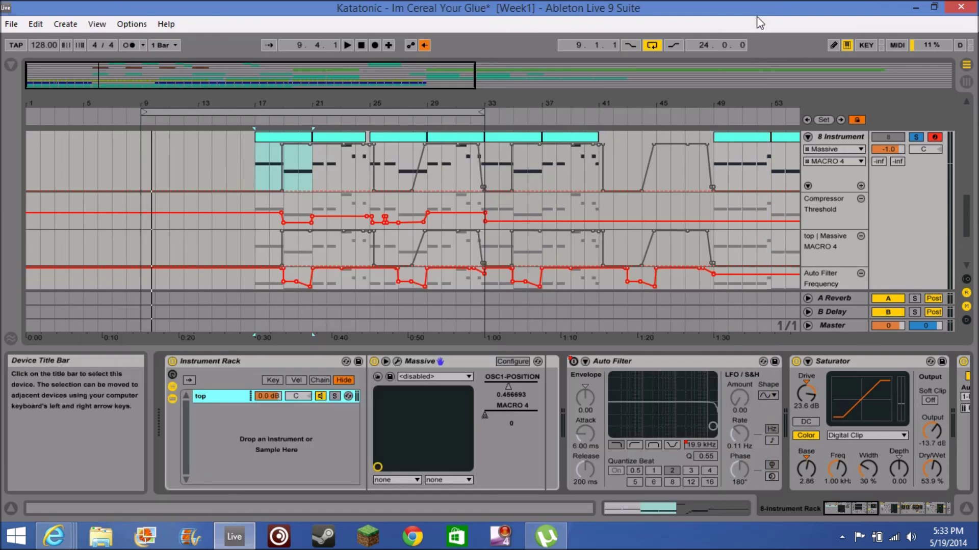
left_click(426, 49)
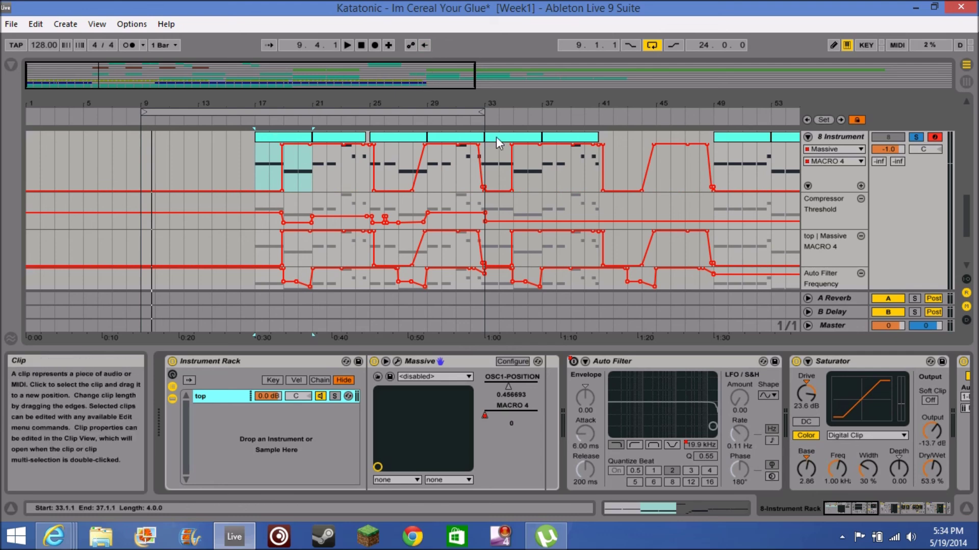
- Select the clip at bar 17 on the 8 Instrument track, unsolo the track, and start playback with the full mix
left_click(276, 138)
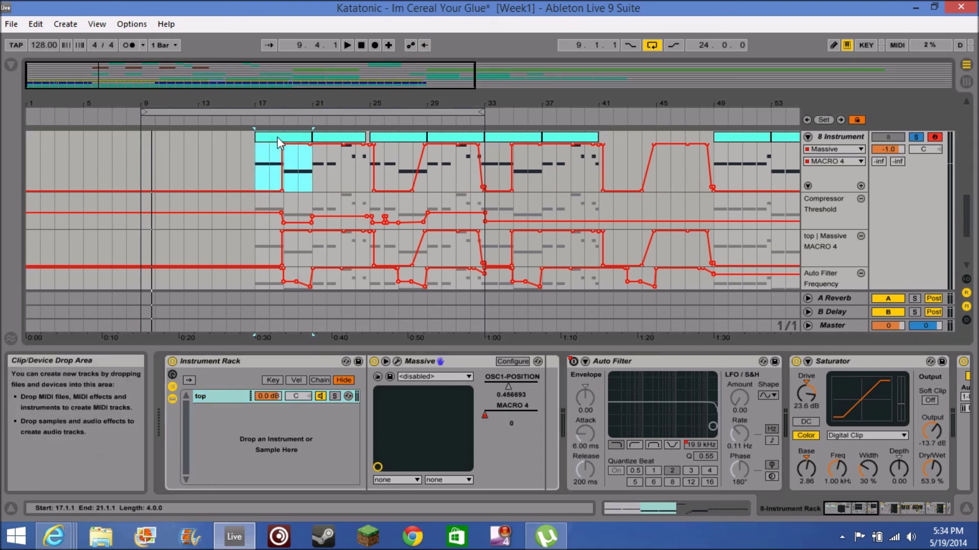
left_click(918, 137)
left_click(305, 138)
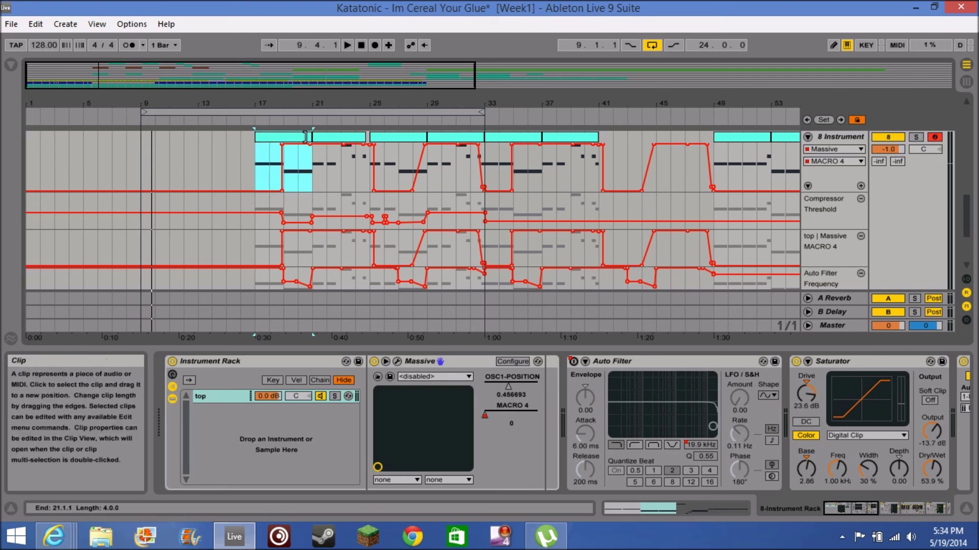
key("space")
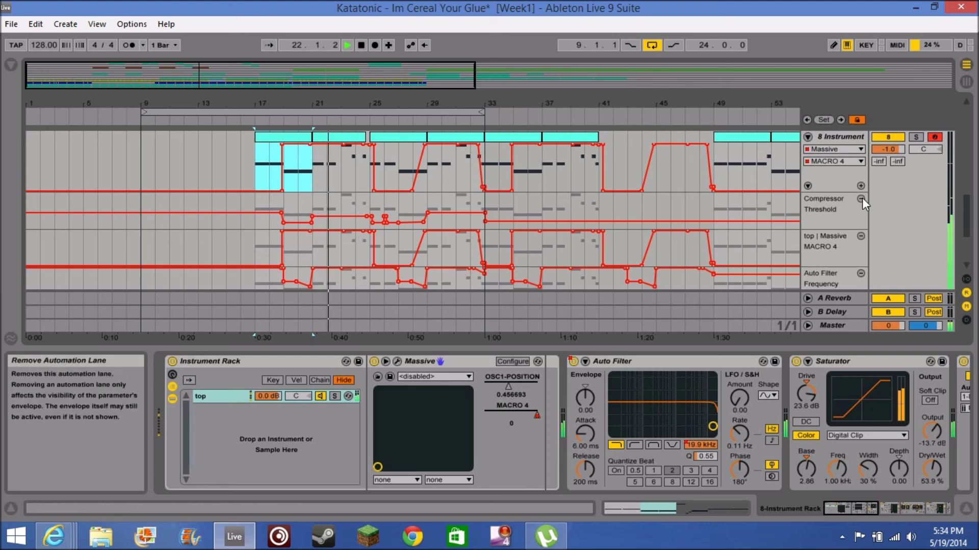
- Solo and unsolo the 8 Instrument track during playback to compare it with the full mix, and stop playback
left_click_drag(967, 226, 964, 215)
left_click(915, 185)
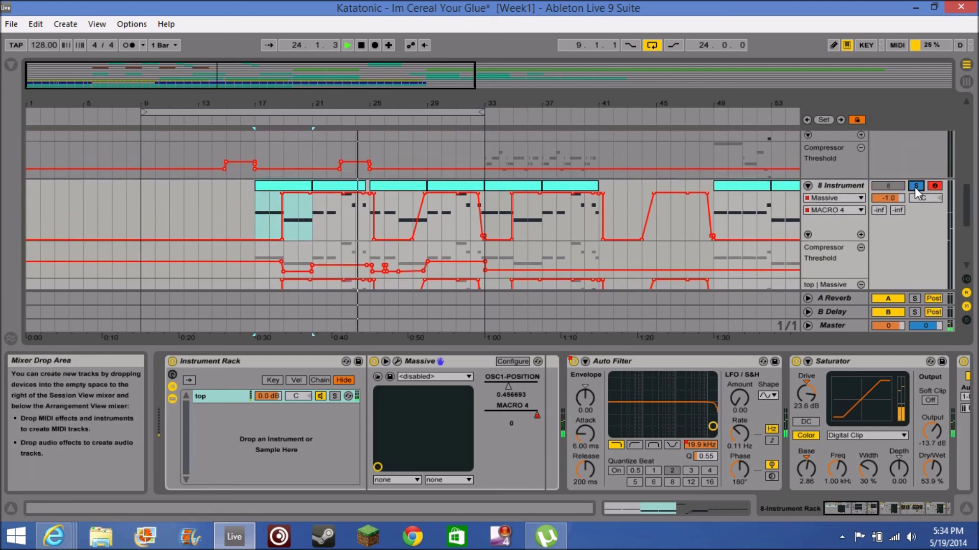
left_click(915, 185)
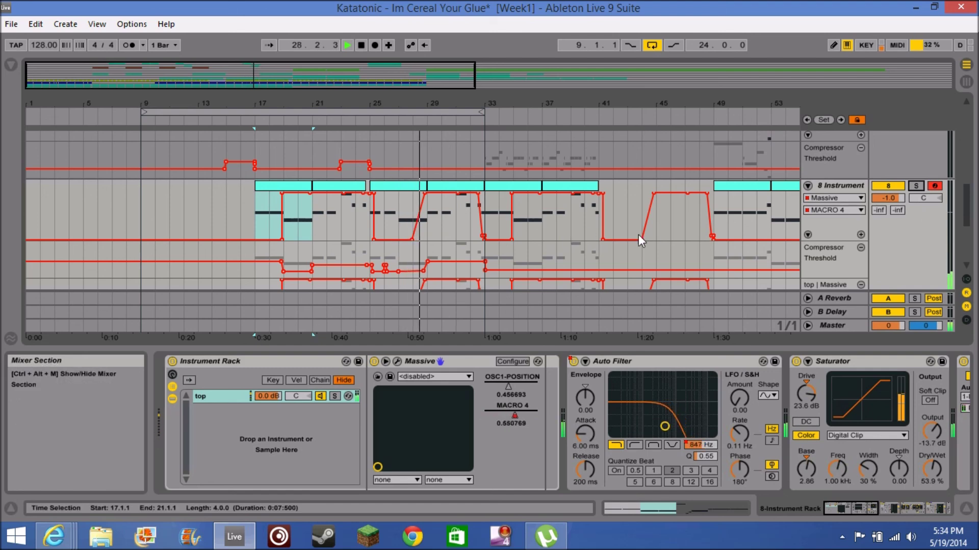
key("space")
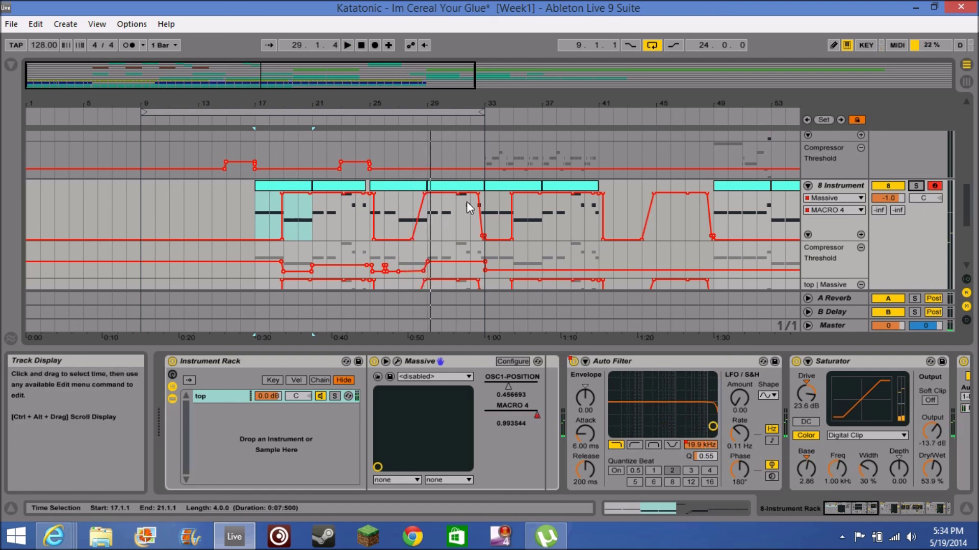
- Solo the 1 Instrument track and play it briefly from bar 19
left_click_drag(967, 217, 975, 143)
scroll(975, 142, "up", 5)
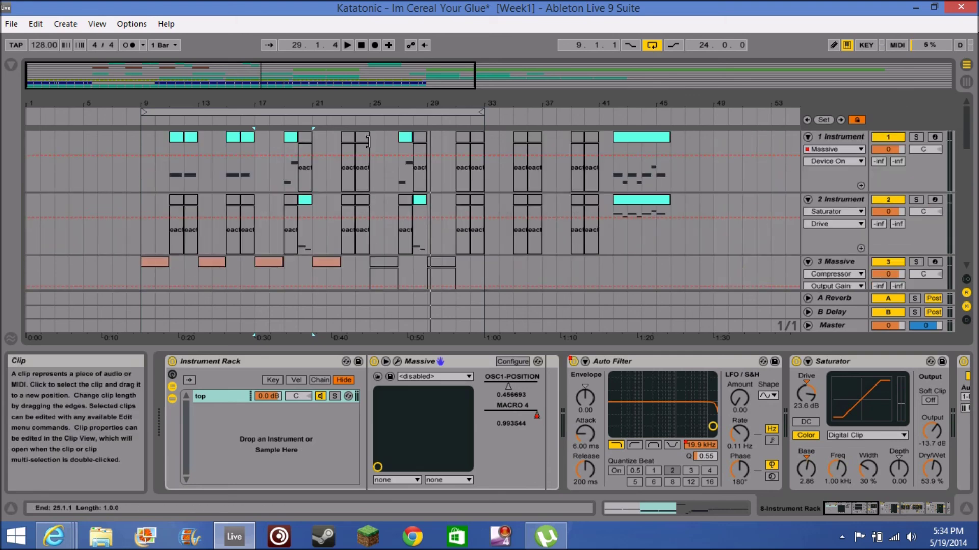
left_click(283, 166)
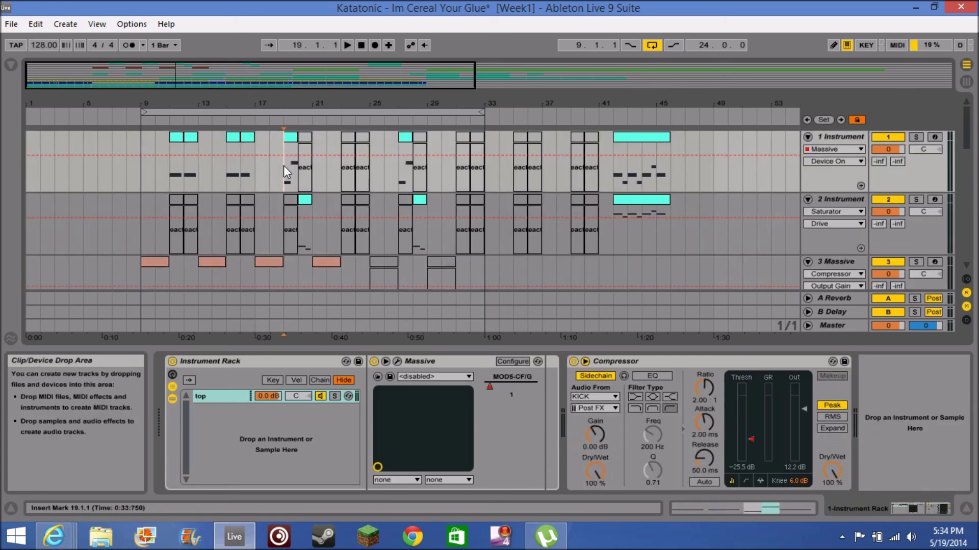
left_click(918, 136)
key("space")
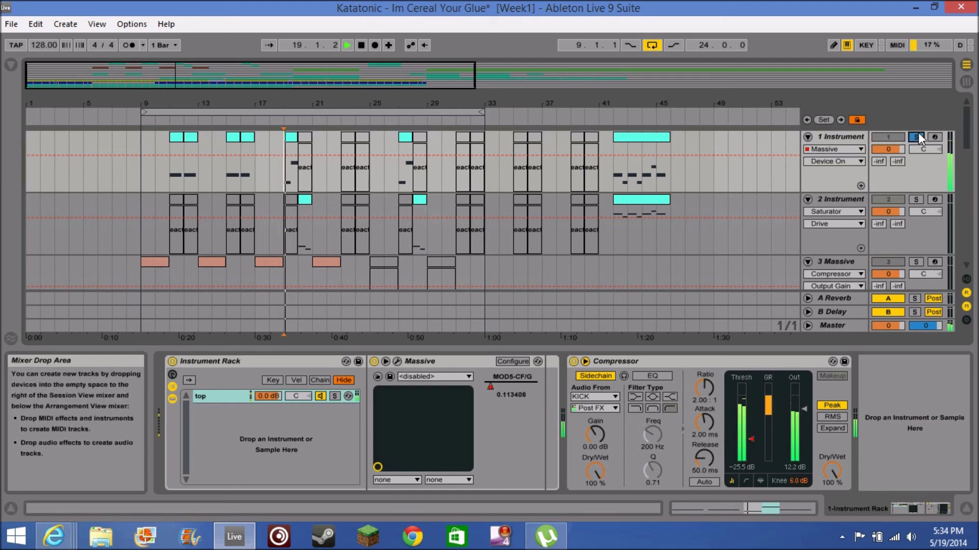
key("space")
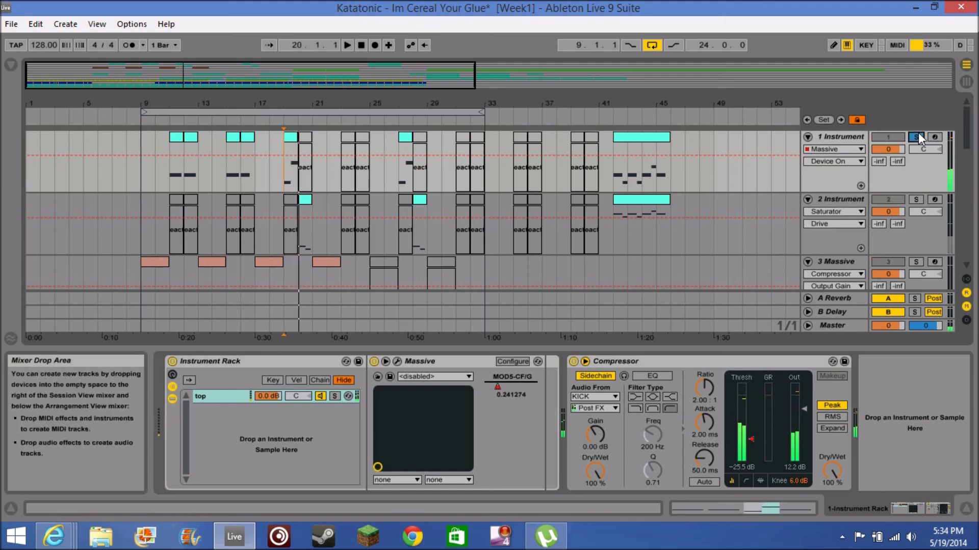